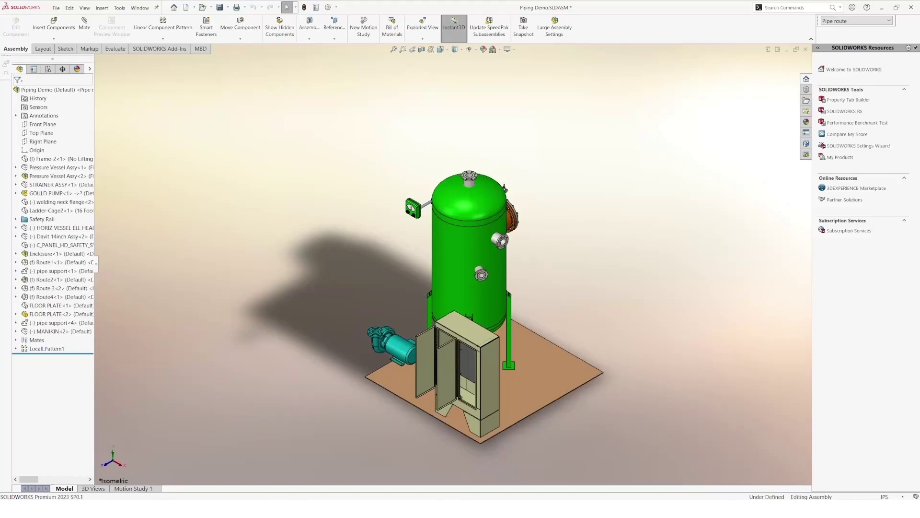
Step: Load the SOLIDWORKS Routing add-in
left_click(159, 51)
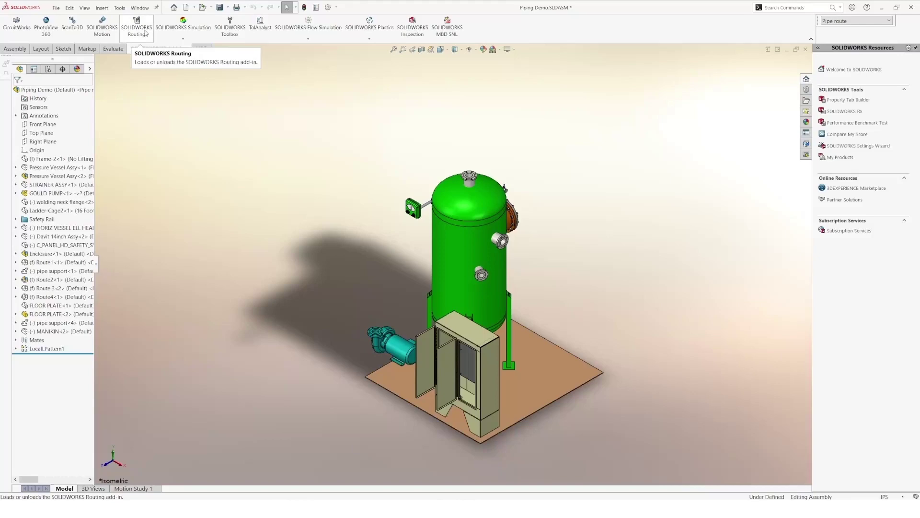
left_click(145, 32)
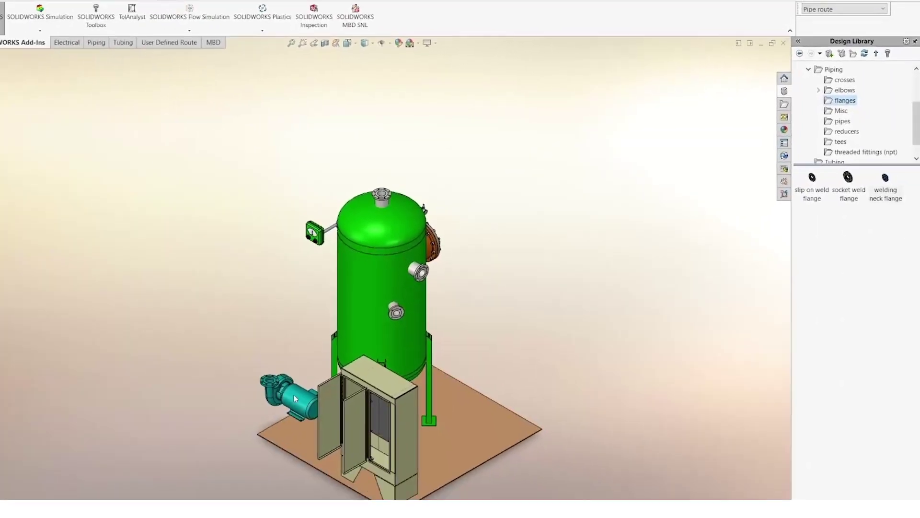
Step: Place a WNeck Flange 150-NPS4 welding neck flange on the pump's upper flange and start a route with Pipe 4 in, Sch 40
scroll(320, 284, "up", 5)
scroll(319, 281, "up", 2)
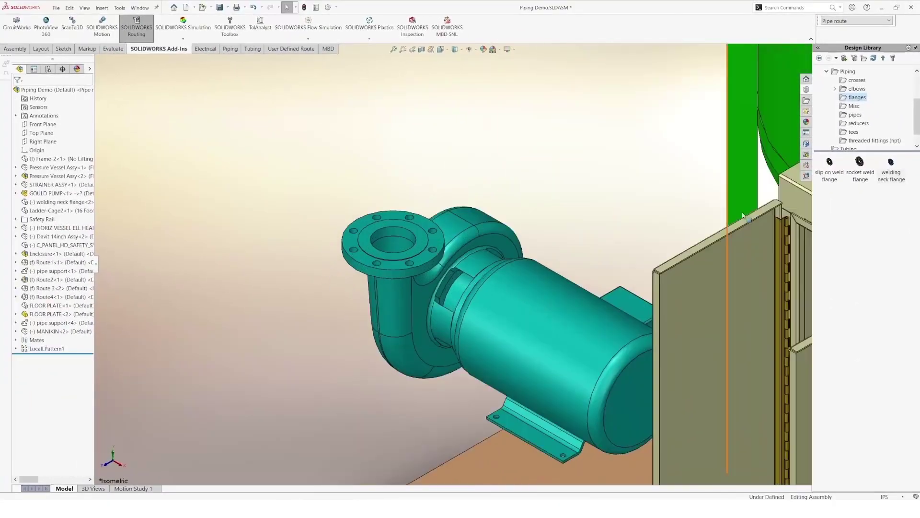
left_click_drag(903, 180, 422, 239)
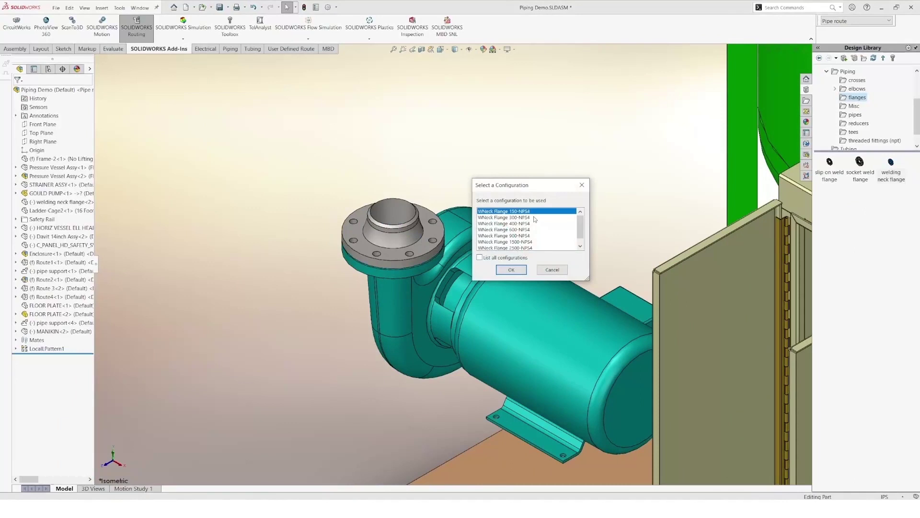
left_click(511, 270)
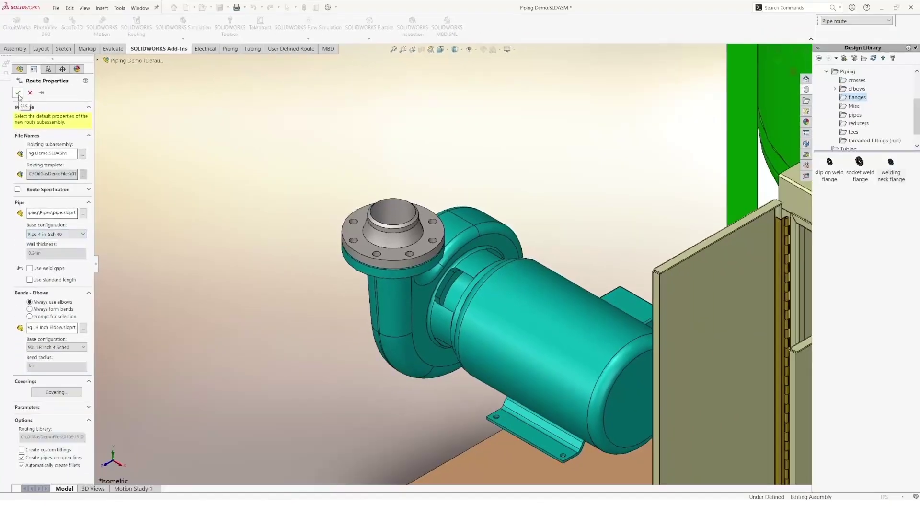
left_click(19, 92)
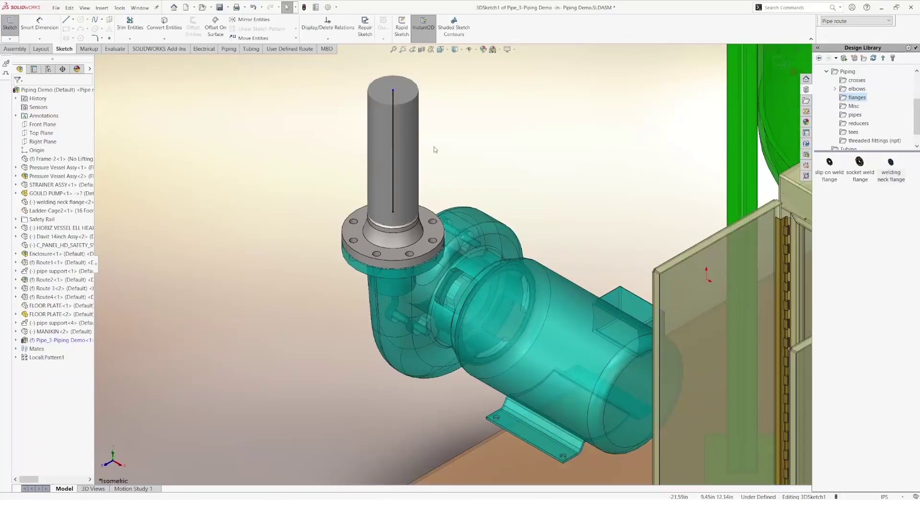
Step: Extend the vertical pipe stub above the pump flange until its end point is at about Y 79.2 in
scroll(482, 171, "up", 3)
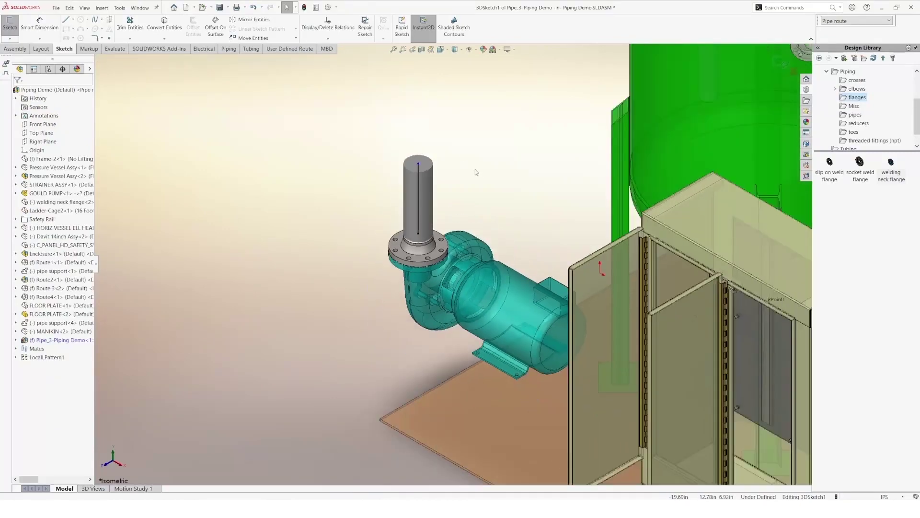
scroll(475, 172, "down", 1)
left_click_drag(407, 162, 405, 128)
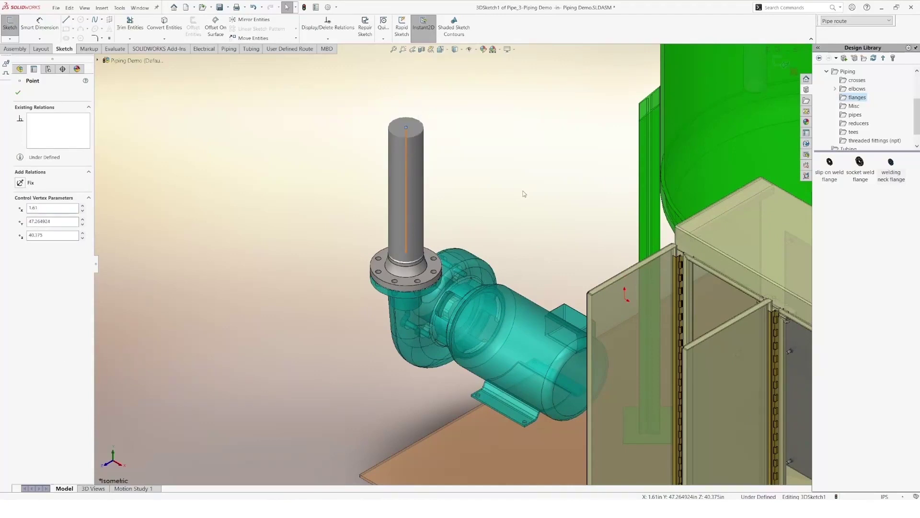
key("z")
key("z")
key("z")
key("z")
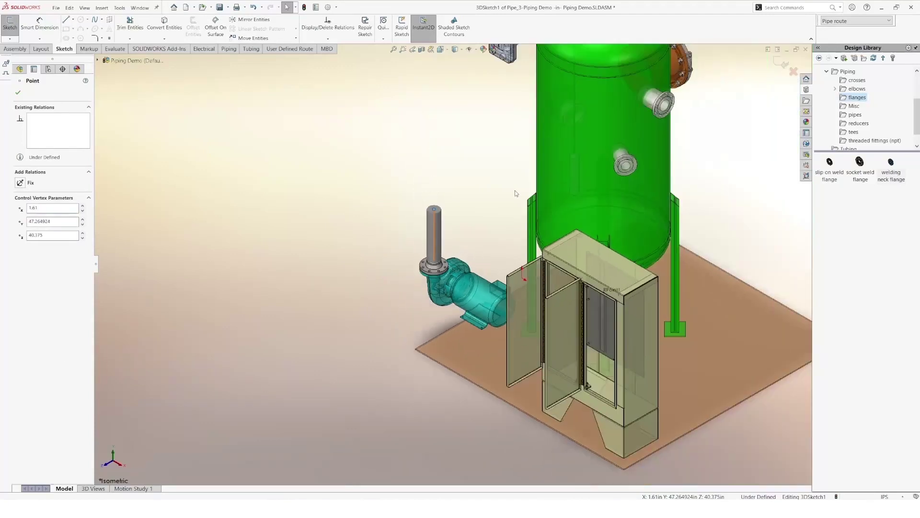
left_click_drag(434, 209, 446, 111)
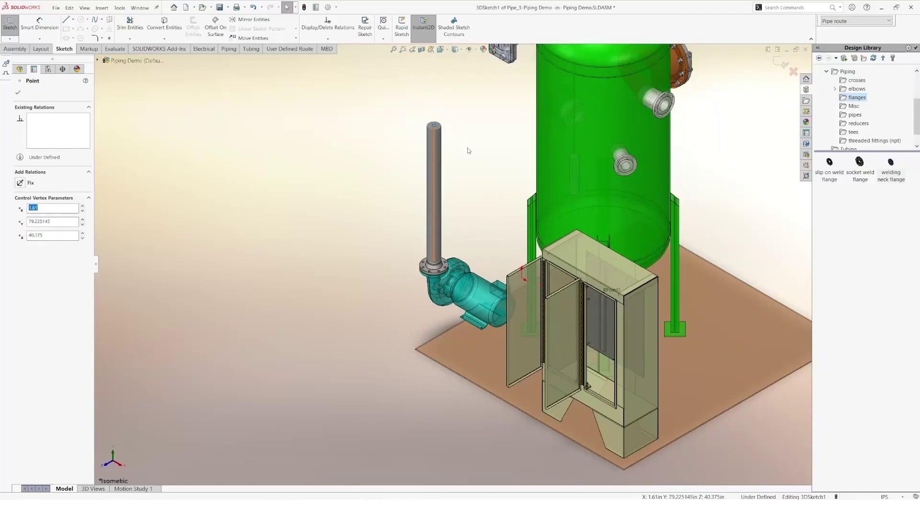
Step: Sketch a route line along X from the top of the vertical pipe towards the vessel, about 53 in long
key("s")
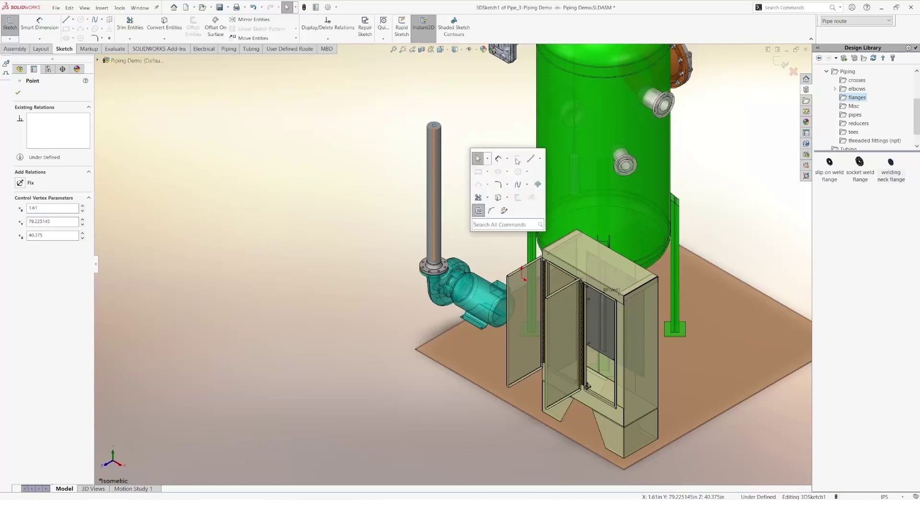
left_click(476, 155)
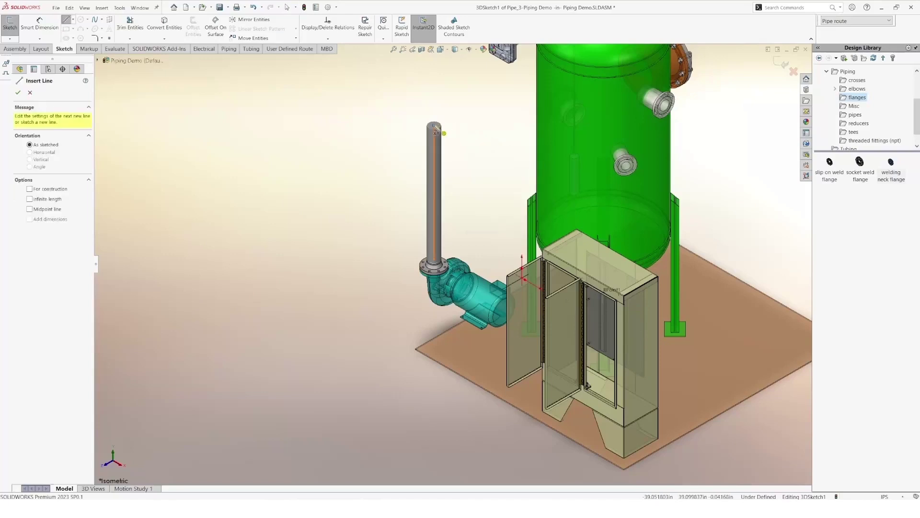
left_click(435, 126)
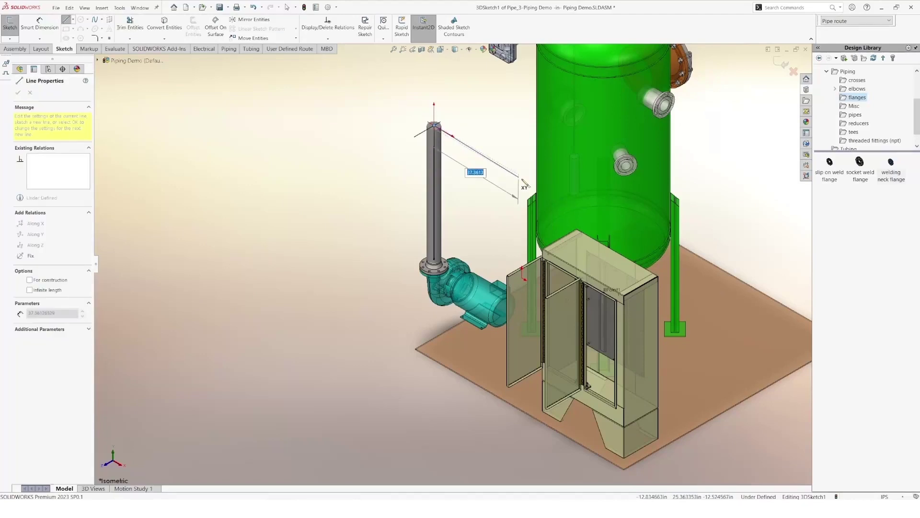
left_click(568, 203)
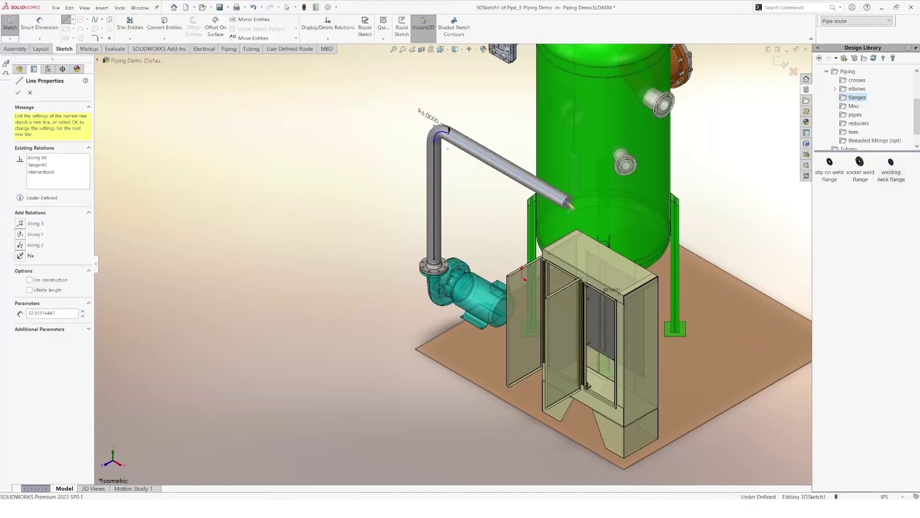
key("Escape")
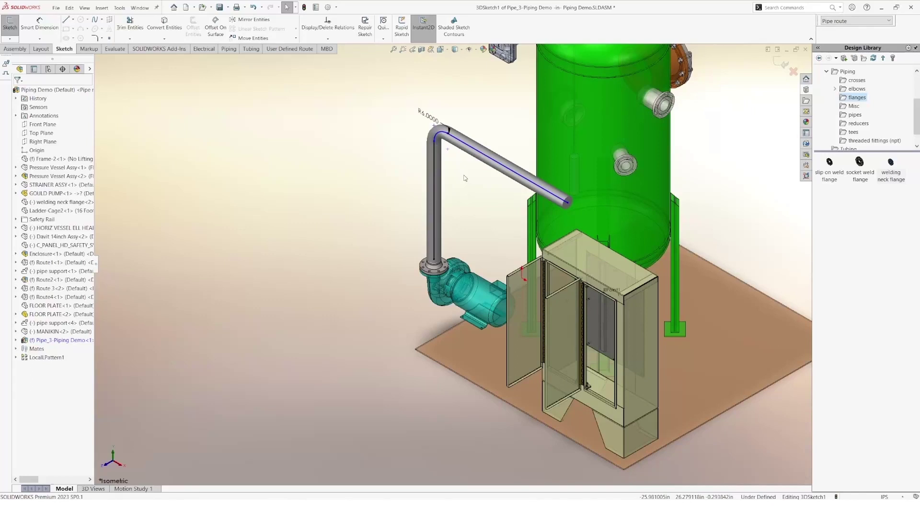
Step: Continue the route with a line along Z from the open pipe end, about 48 in long, running past the vessel's lower nozzle
middle_click_drag(464, 178, 481, 161, "ctrl")
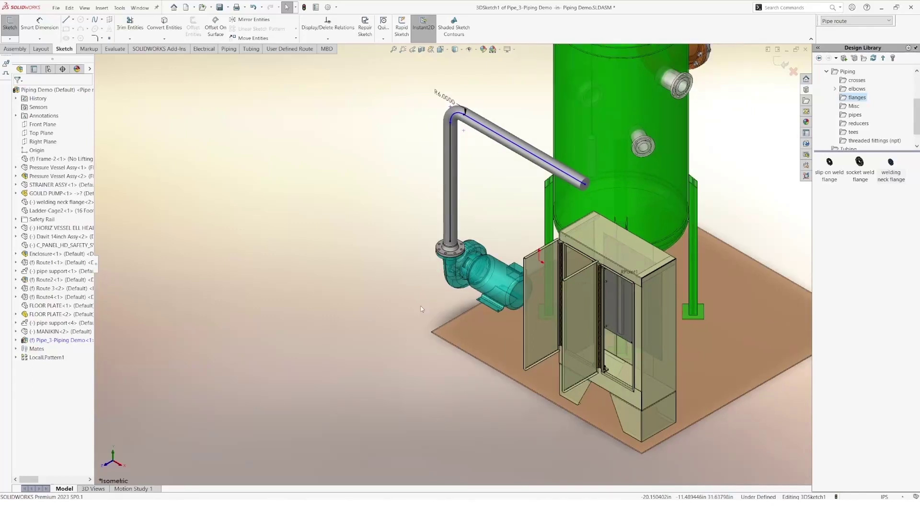
key("s")
left_click(484, 317)
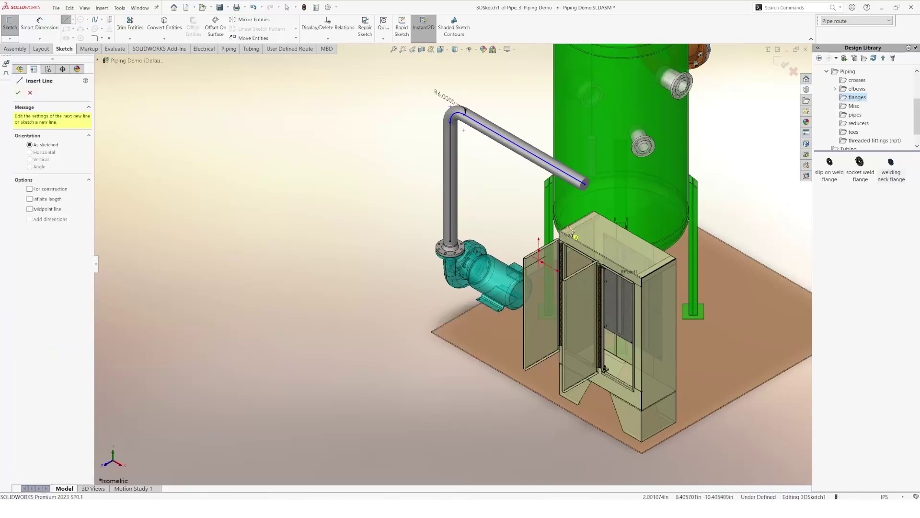
left_click(585, 184)
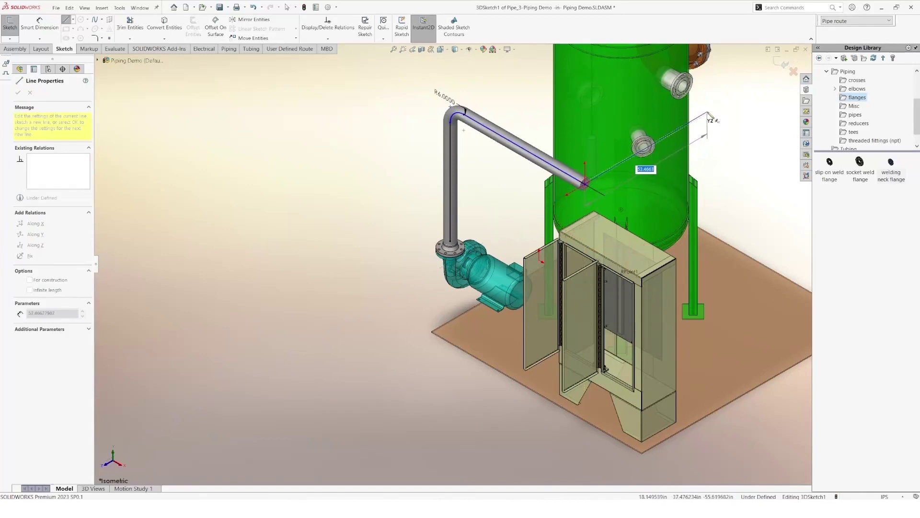
left_click(710, 117)
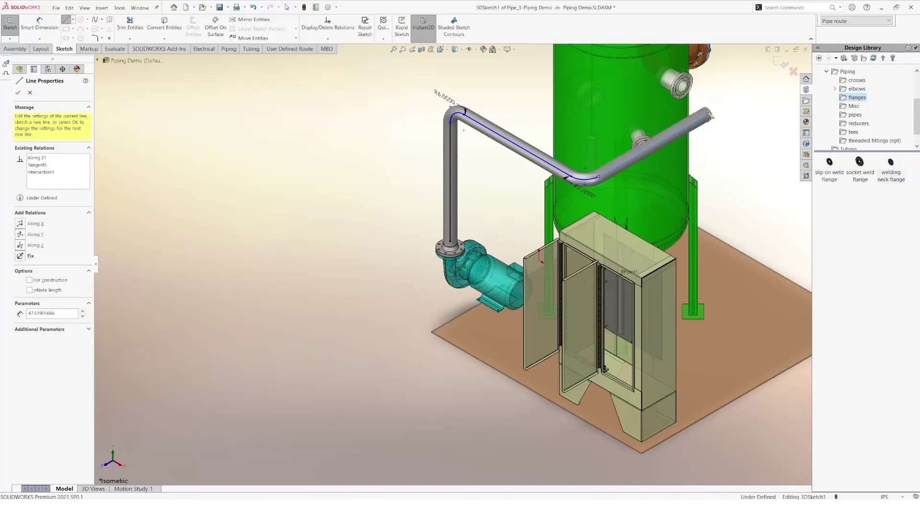
key("Escape")
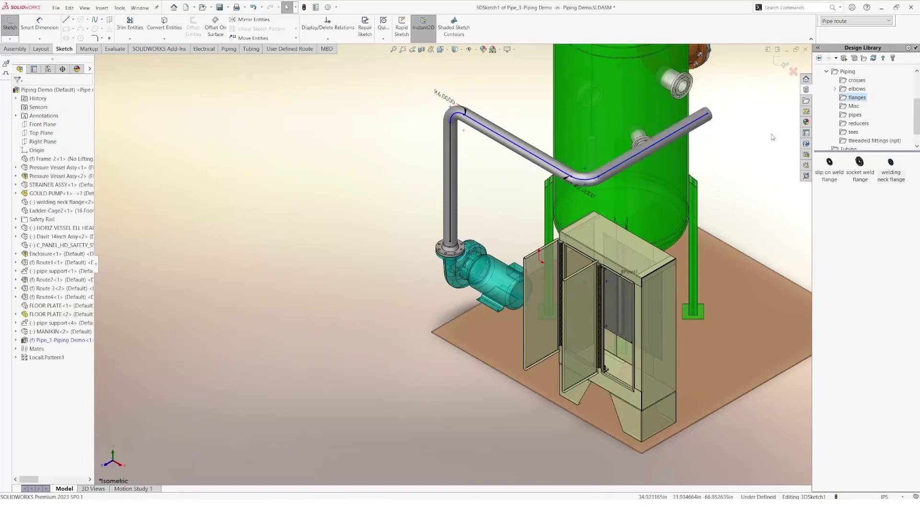
Step: Add a WNeck Flange 150-NPS4 welding neck flange to the vessel's upper side nozzle
left_click_drag(889, 177, 688, 85)
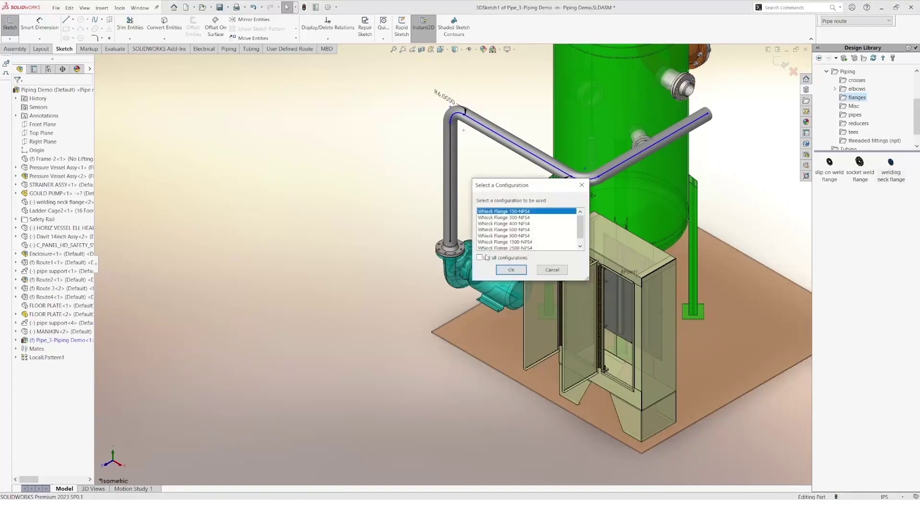
left_click(511, 269)
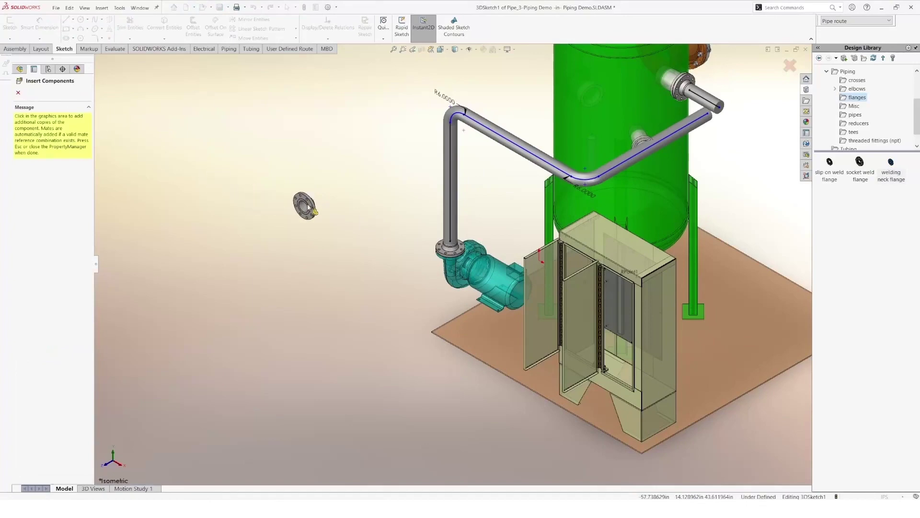
key("Escape")
Step: Join the route's open end to the vessel flange's pipe stub and remove the pipe between that flange and the elbow
scroll(711, 151, "down", 3)
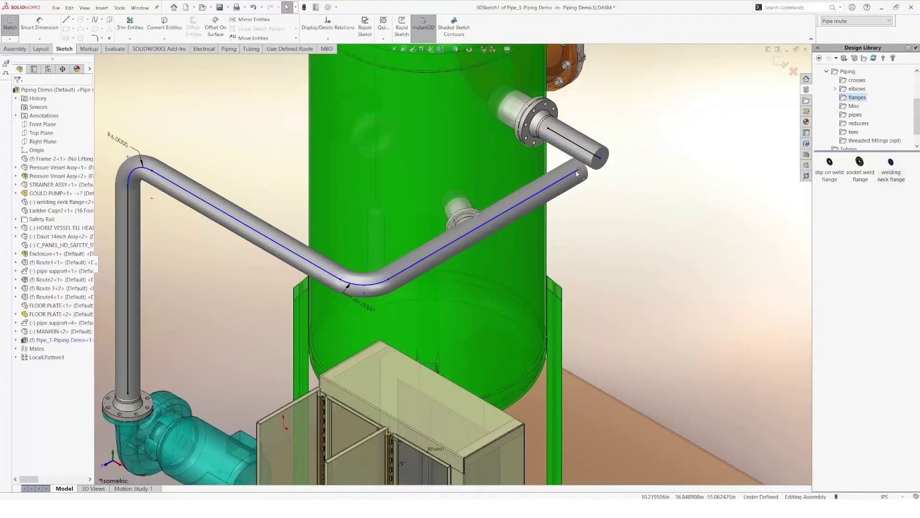
left_click_drag(580, 171, 601, 159)
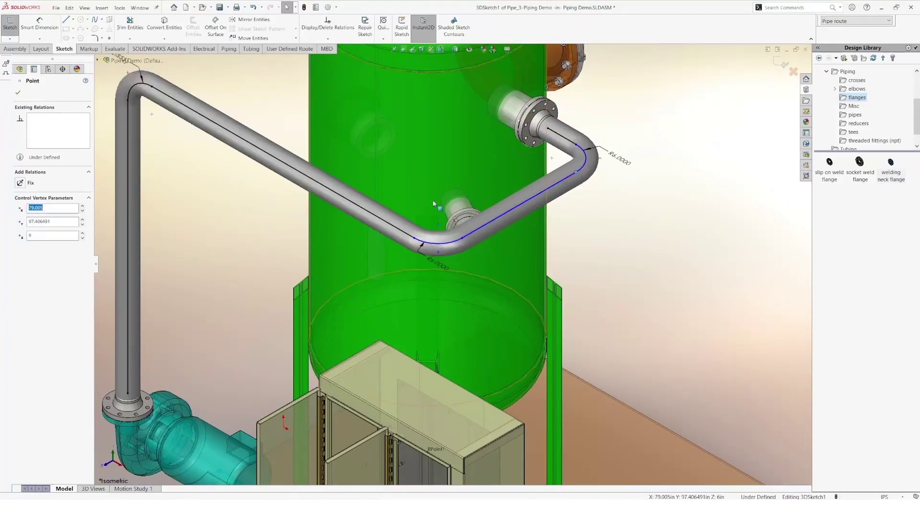
right_click(568, 141)
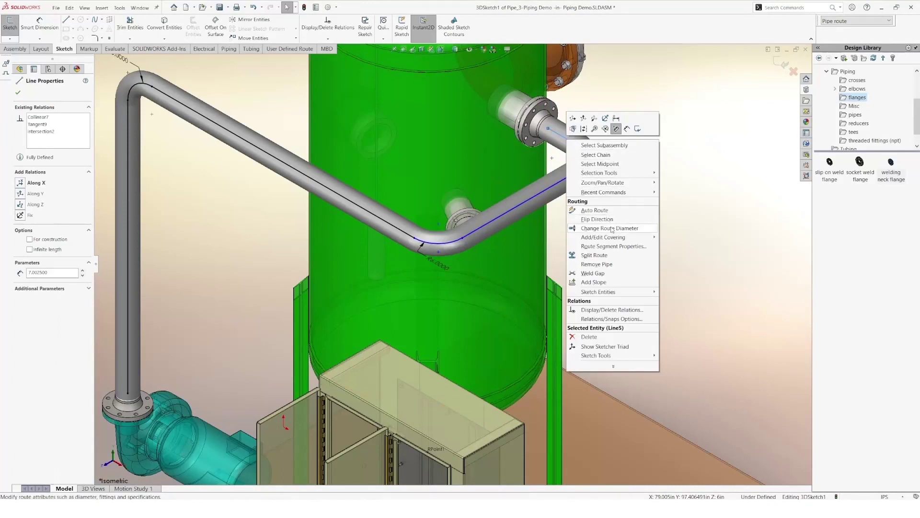
left_click(612, 265)
scroll(447, 283, "up", 2)
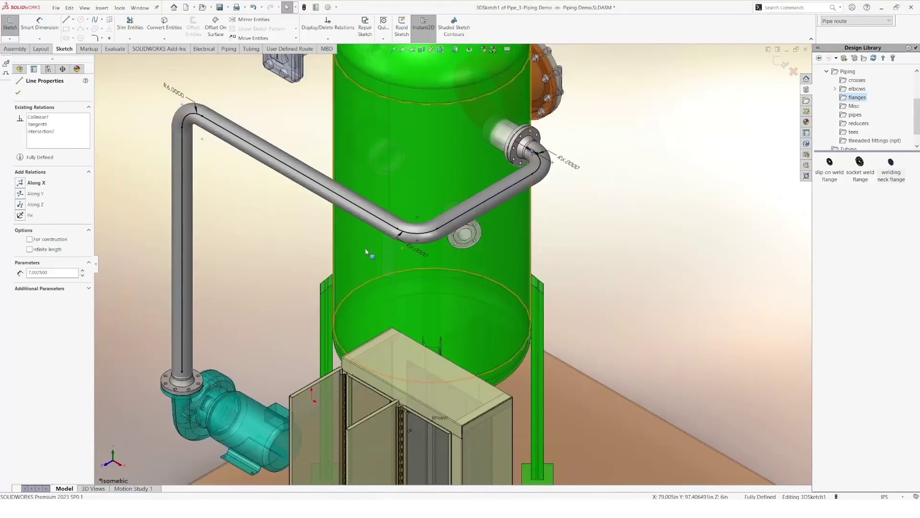
Step: Auto-route a pipe from the end of the vessel flange's stub to the end of the pump flange's stub
scroll(281, 235, "up", 2)
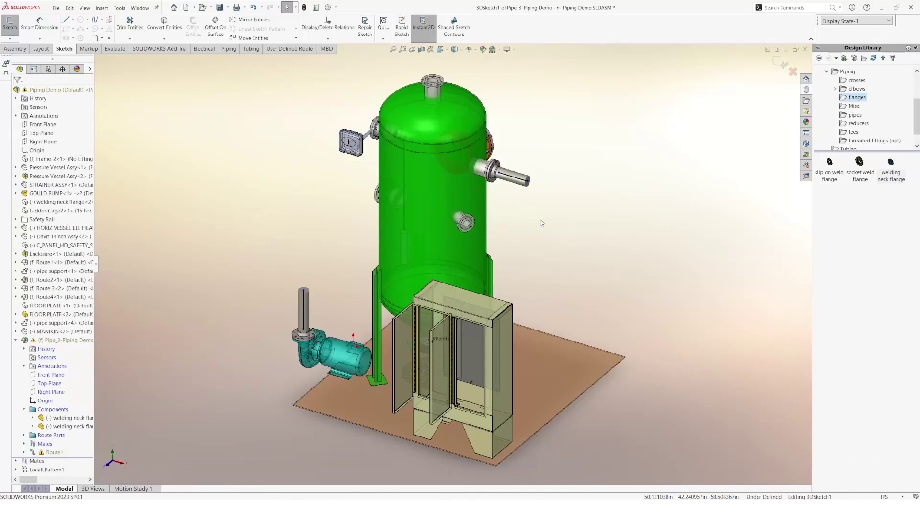
key("s")
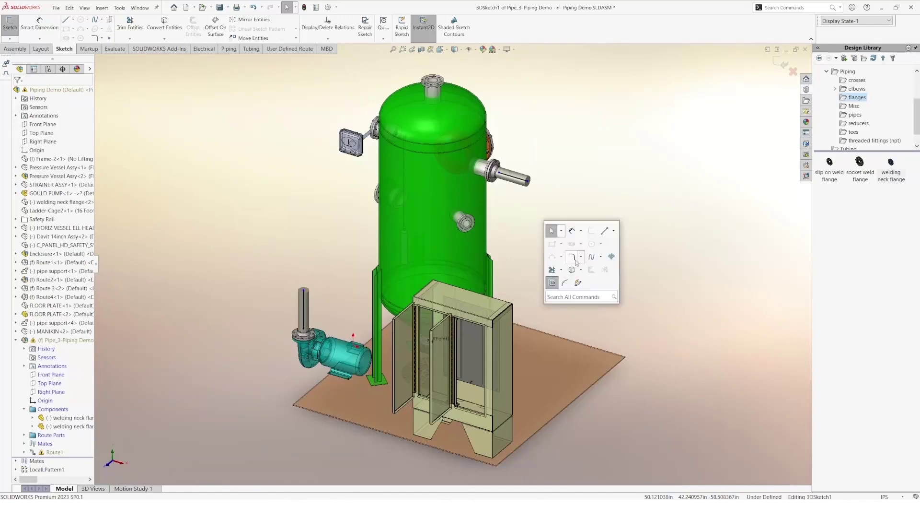
left_click(580, 283)
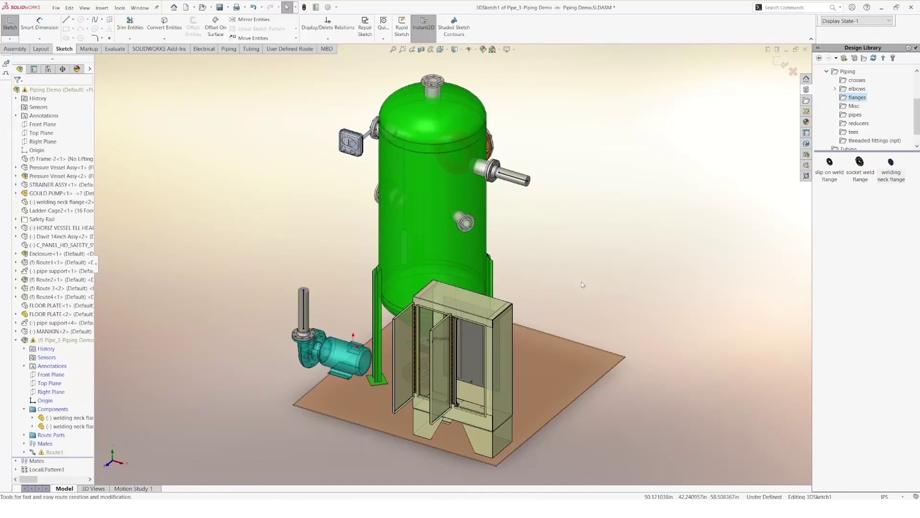
left_click(528, 182)
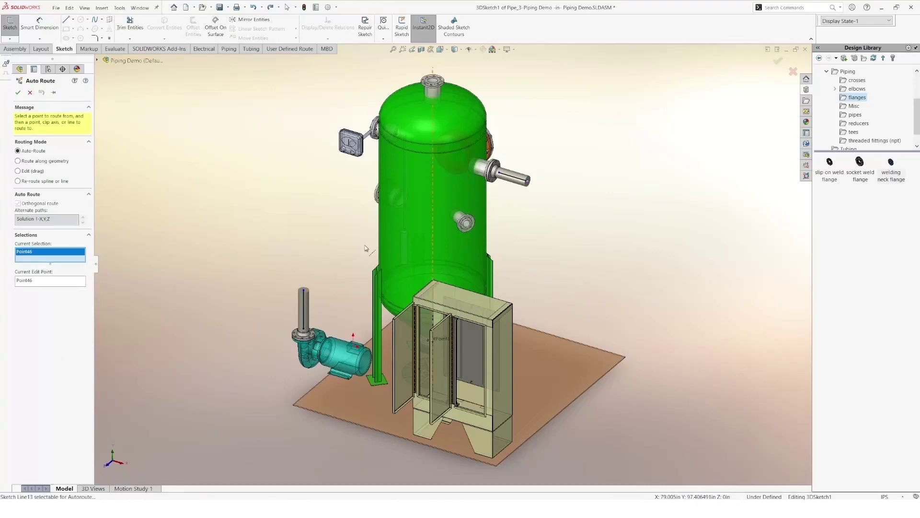
left_click(305, 292)
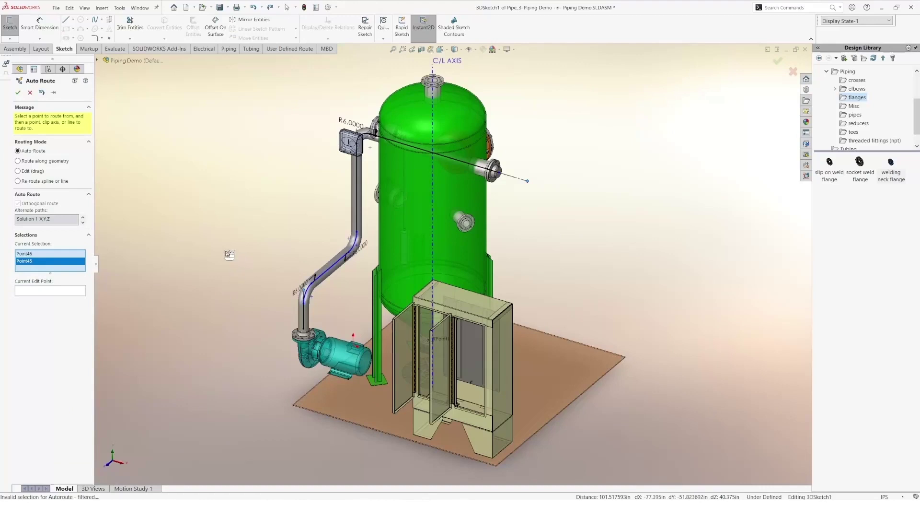
Step: Choose the Z,X,Y alternate path for the auto route and accept it
left_click(83, 218)
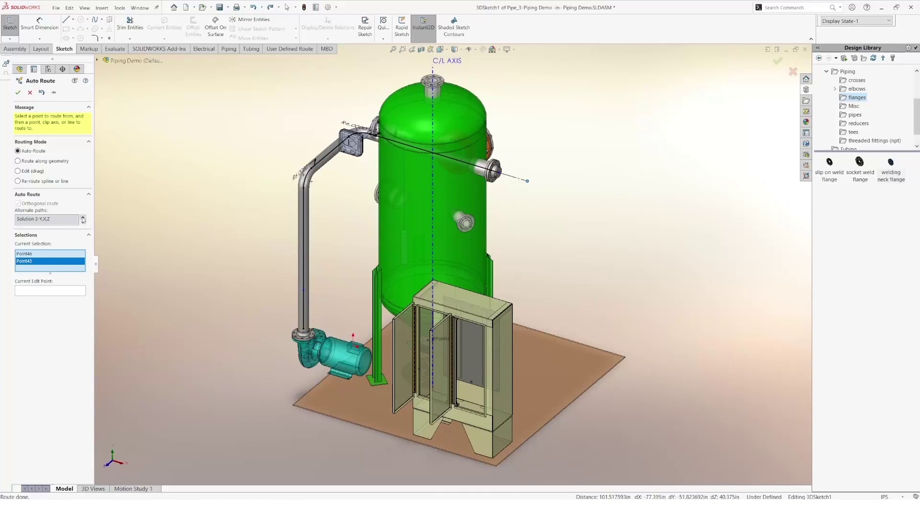
left_click(83, 219)
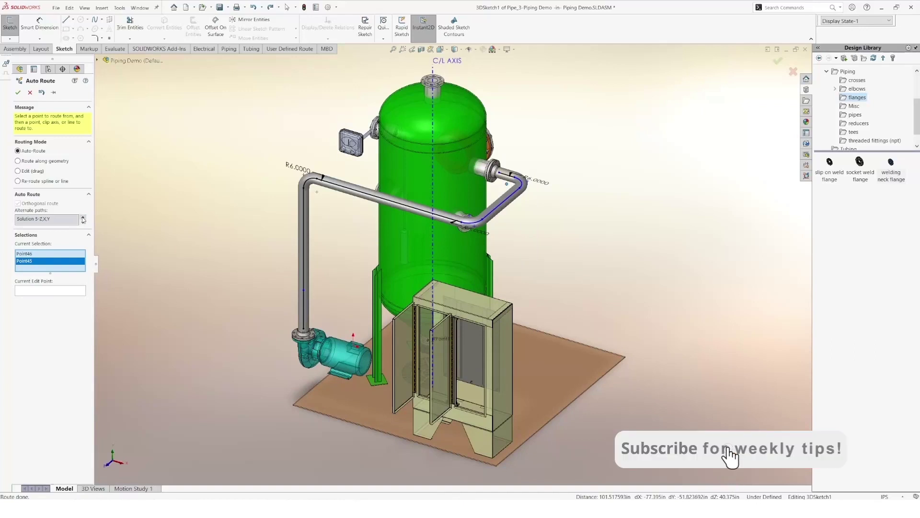
left_click(18, 92)
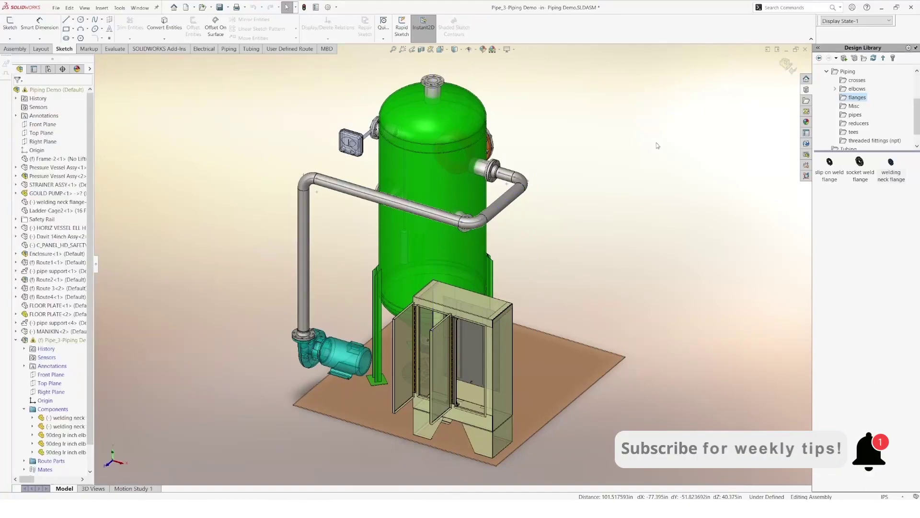